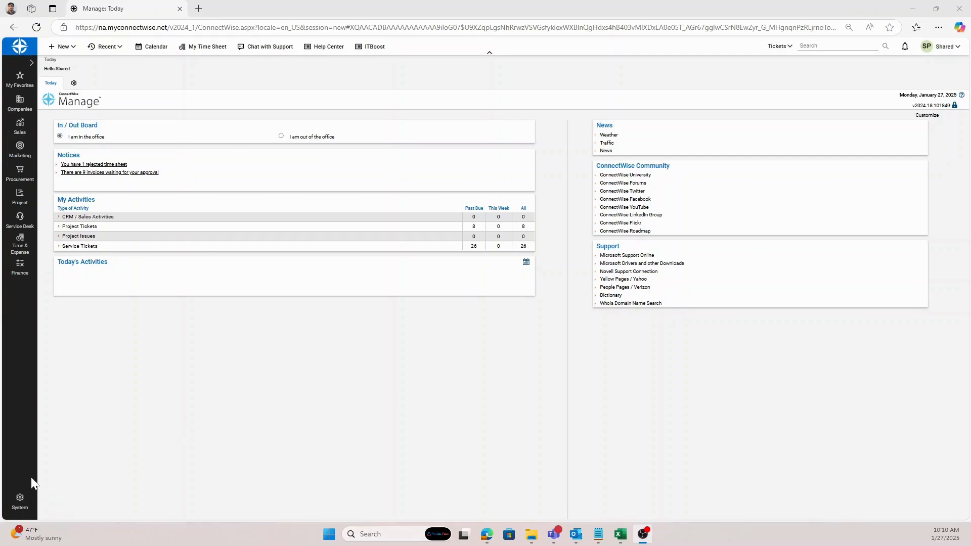
# Search the setup tables for "*survey" and open the Service Ticket Completed Survey in the Surveys - Service table.
pyautogui.click(22, 501)
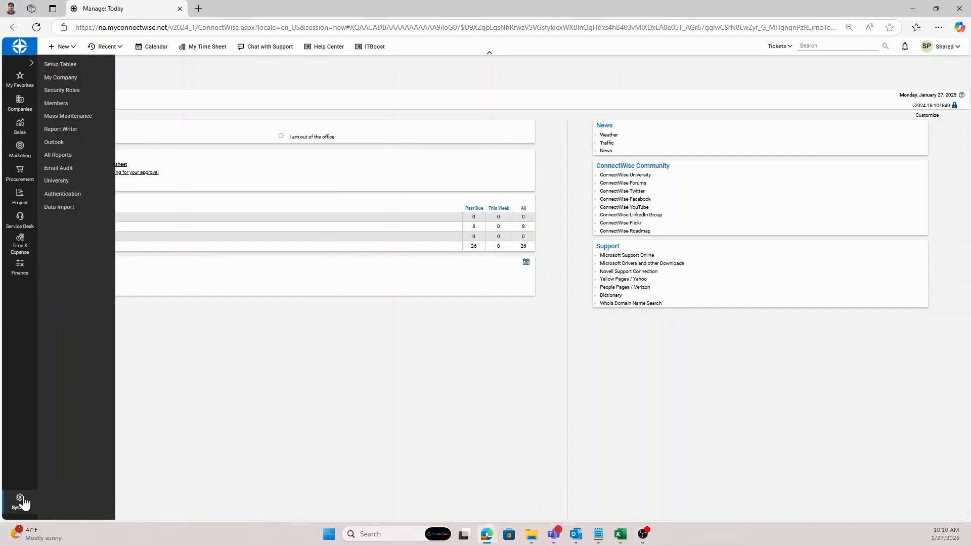
pyautogui.click(68, 64)
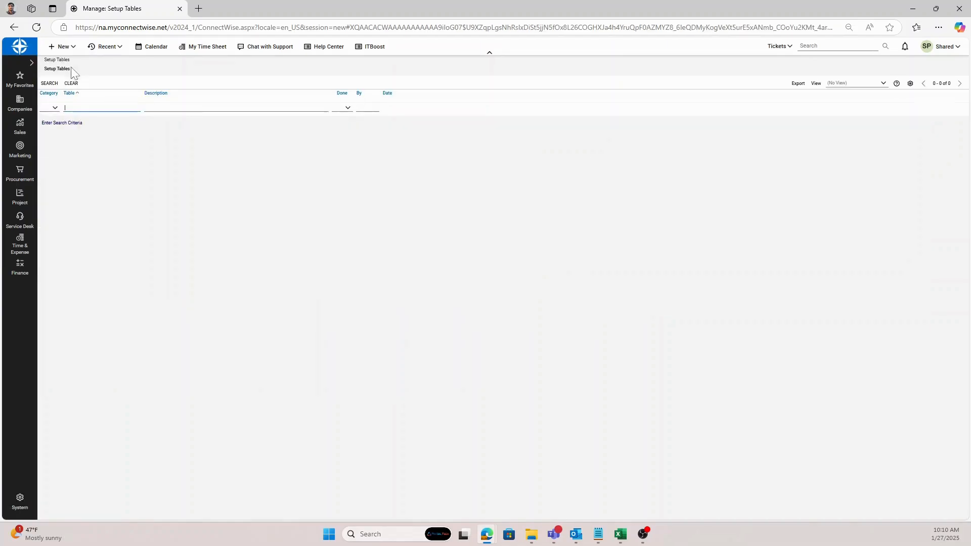
pyautogui.write('*survey')
pyautogui.press('Return')
pyautogui.click(83, 133)
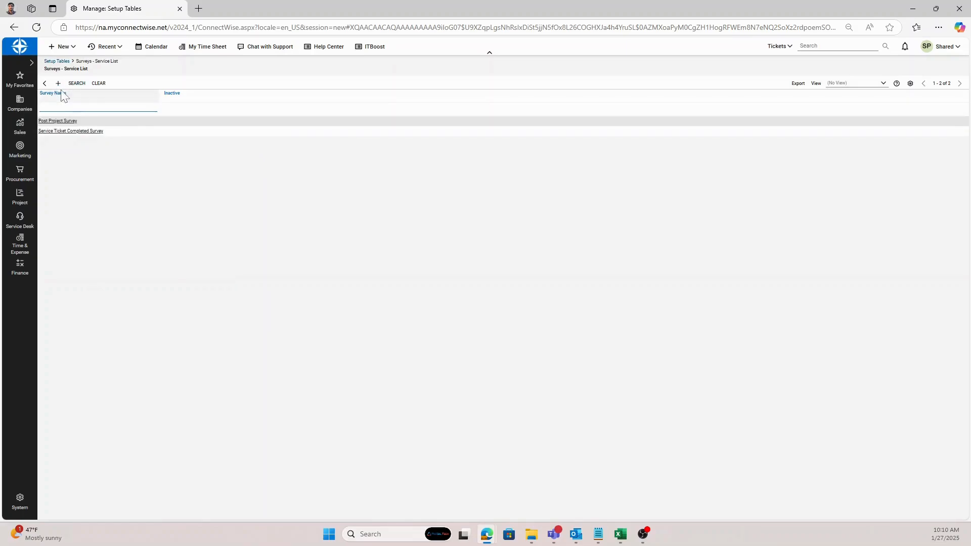
pyautogui.click(75, 132)
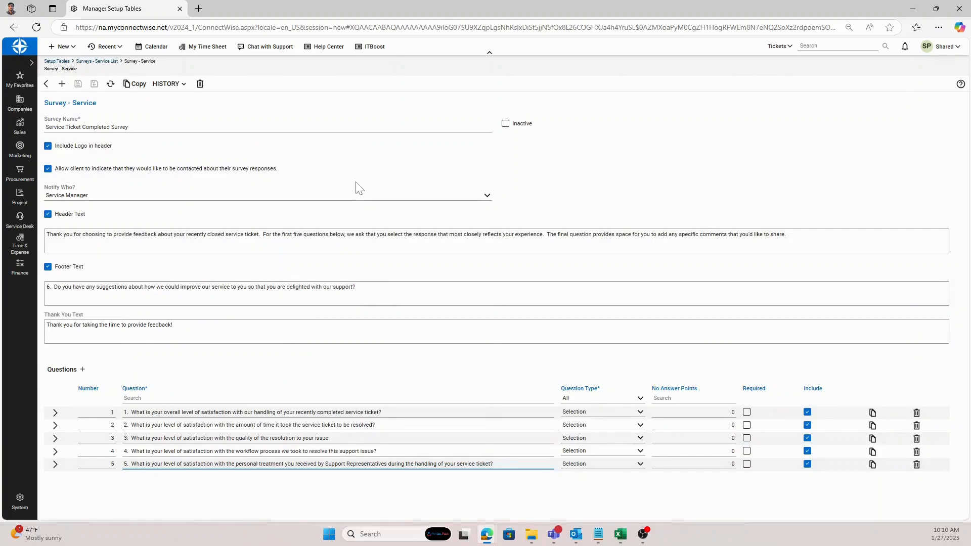
# Examine the survey's name, the available Notify Who recipients and the thank-you text.
pyautogui.click(261, 127)
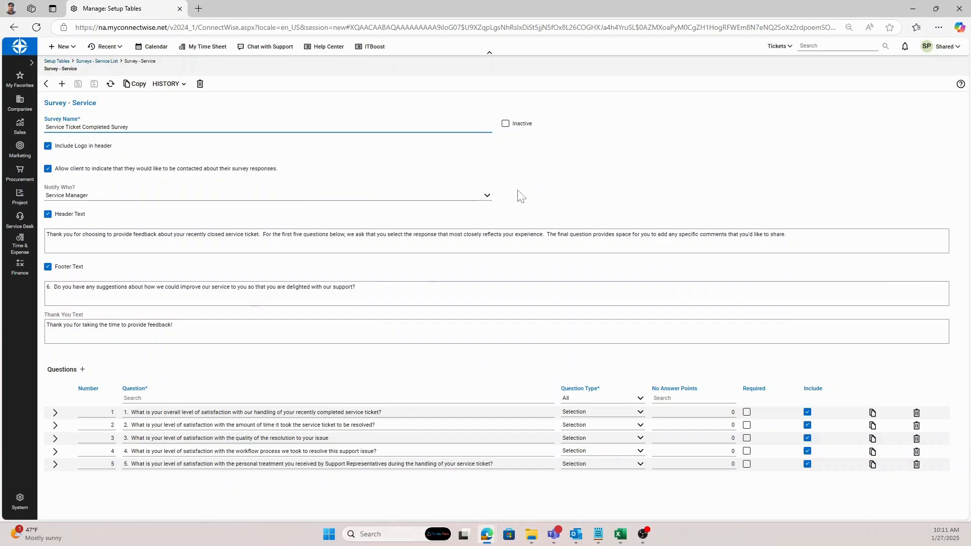
pyautogui.click(488, 195)
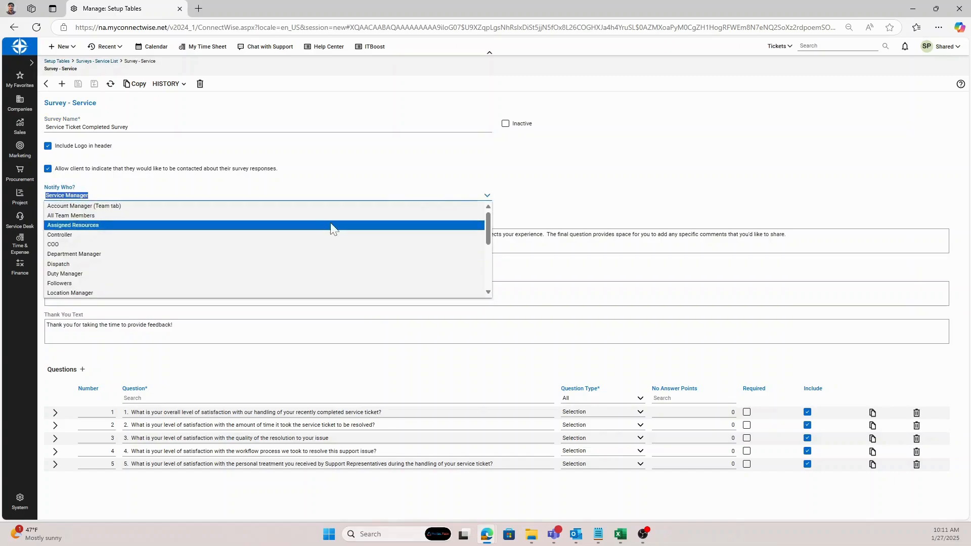
pyautogui.click(559, 186)
pyautogui.click(494, 205)
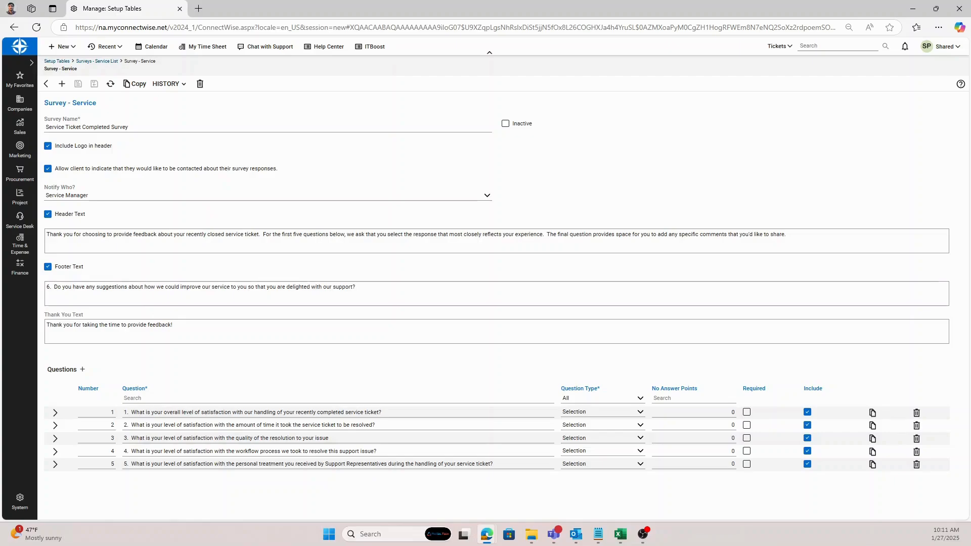
pyautogui.moveTo(182, 326); pyautogui.dragTo(23, 321)
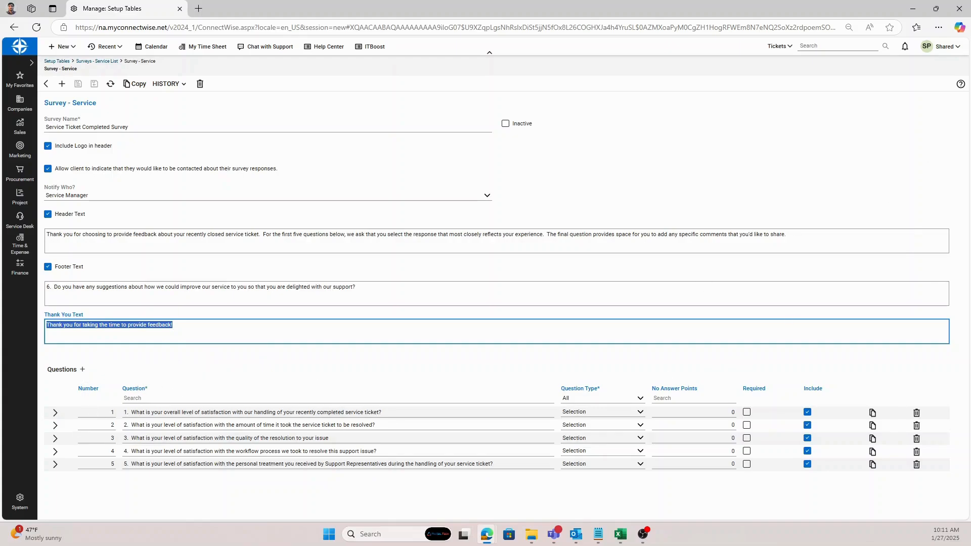
pyautogui.click(247, 362)
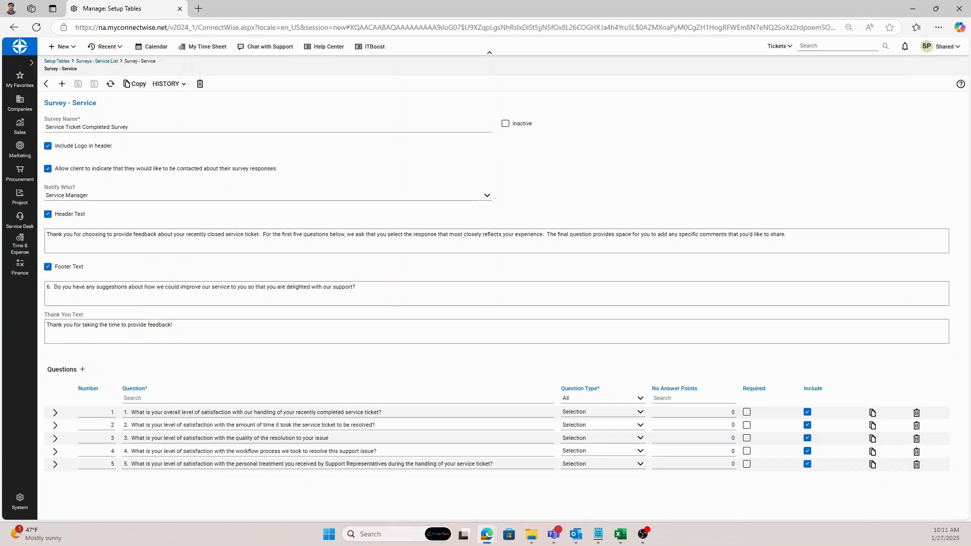
# Examine the question type options and the answer choices with their points for survey question 1.
pyautogui.click(641, 416)
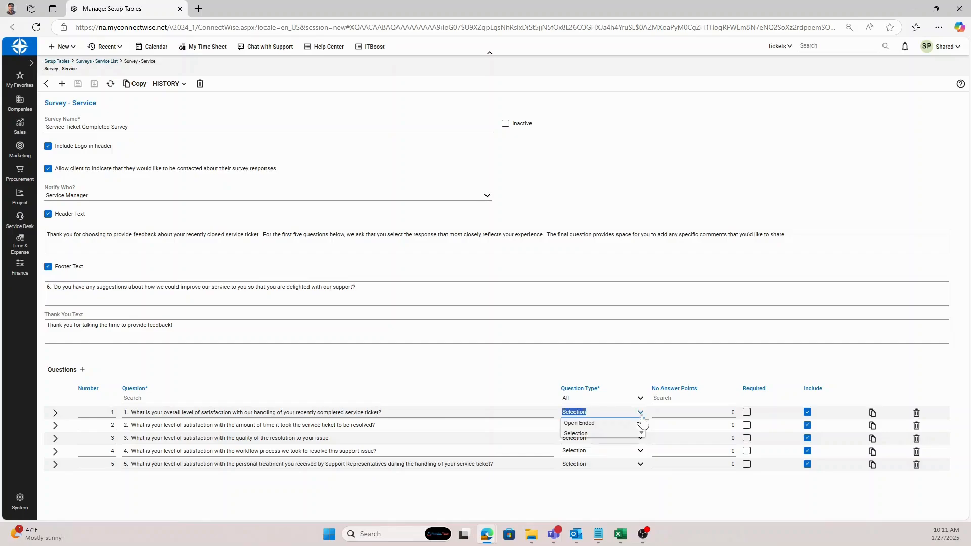
pyautogui.click(55, 413)
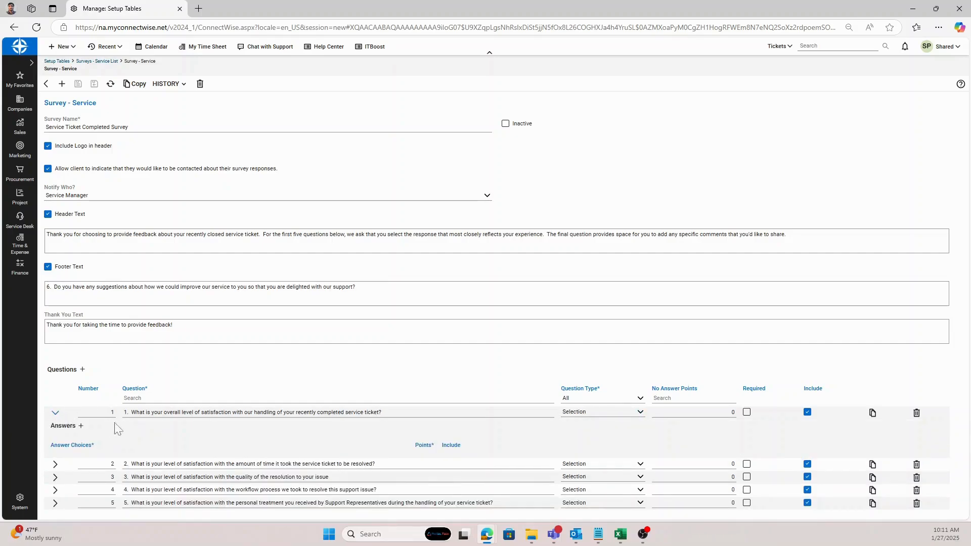
pyautogui.scroll(-1, 63, 416)
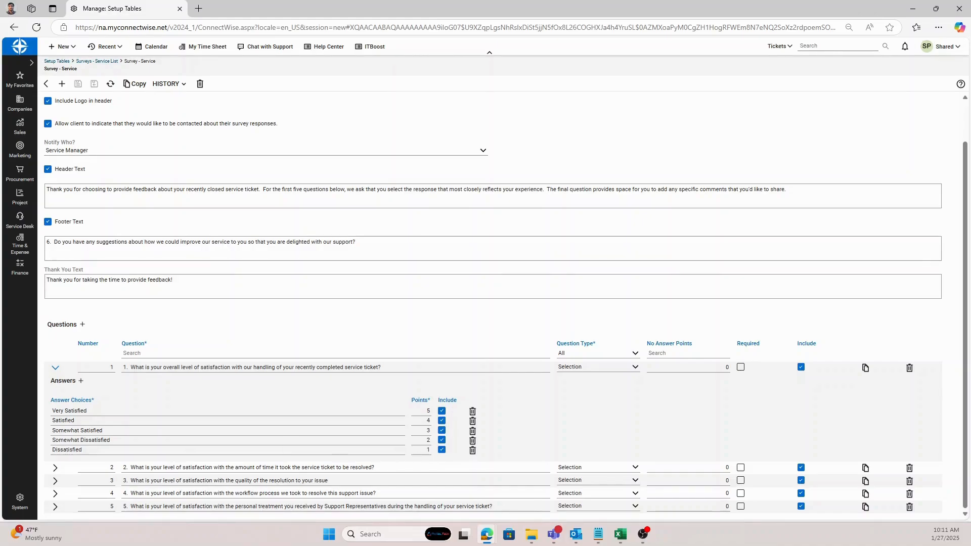
pyautogui.click(635, 368)
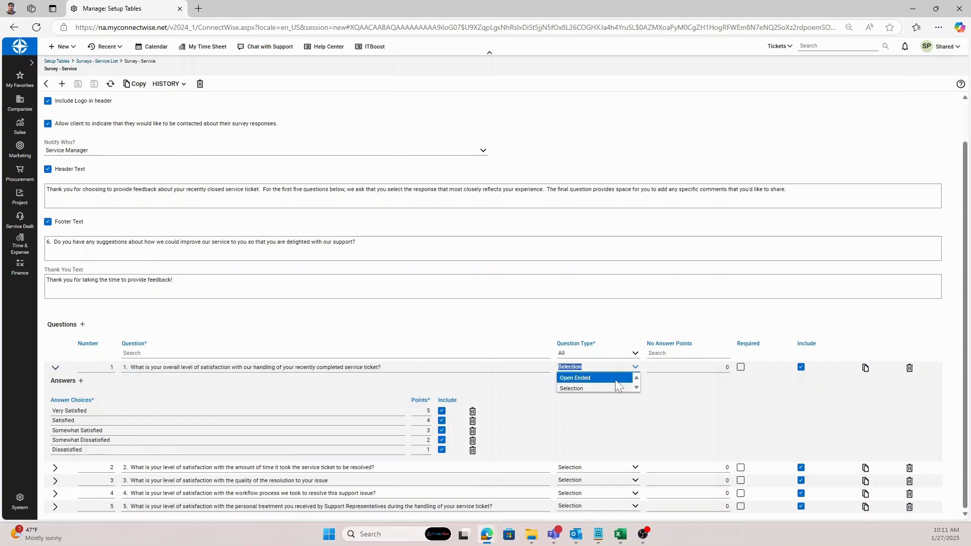
pyautogui.click(55, 368)
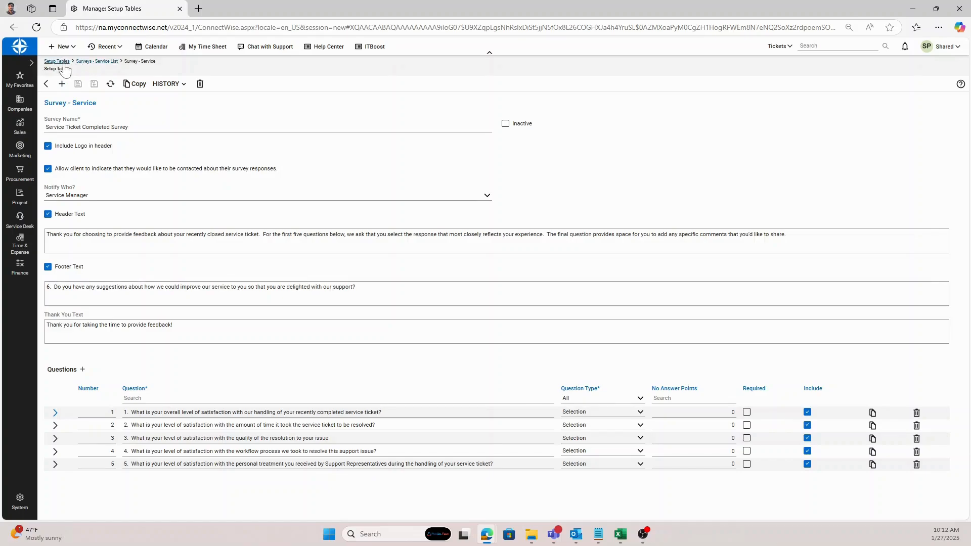
pyautogui.click(63, 65)
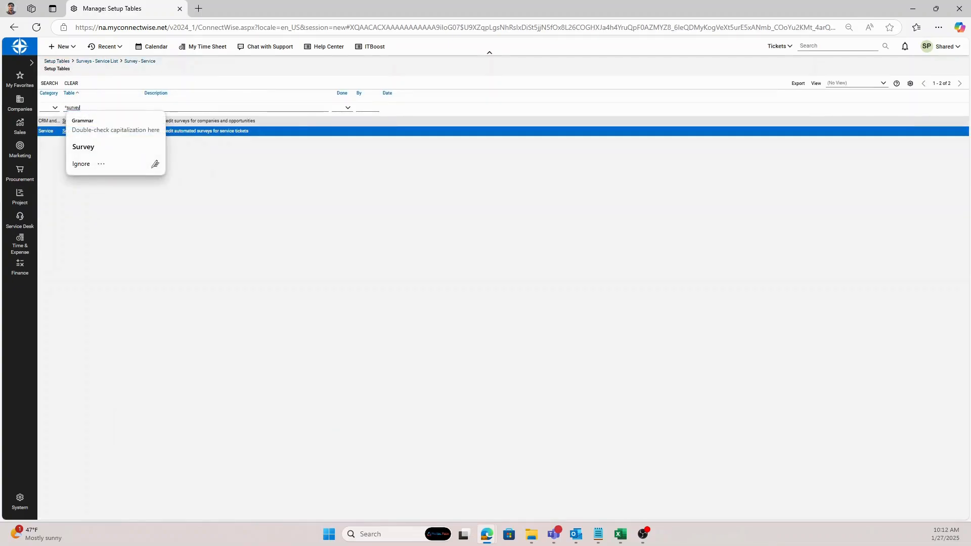
pyautogui.doubleClick(75, 107)
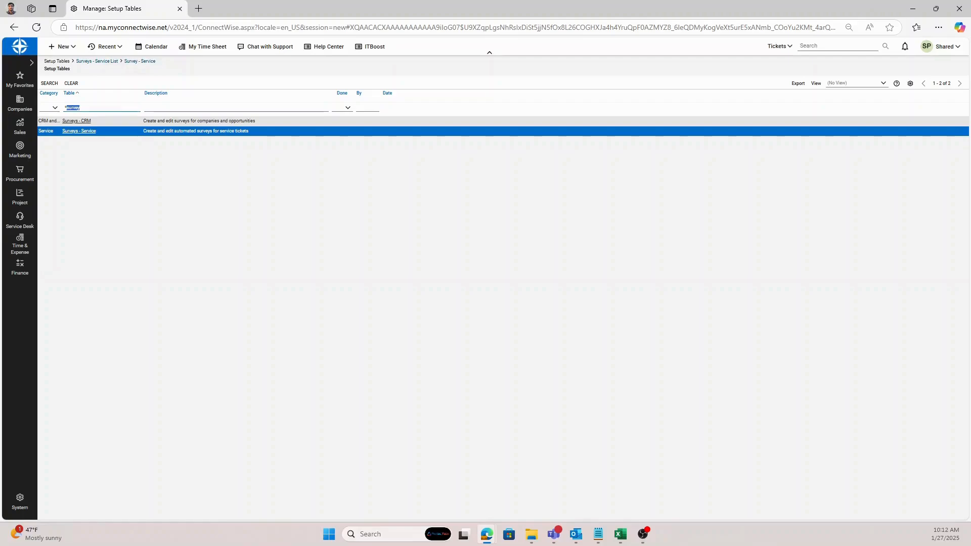
pyautogui.write('servic')
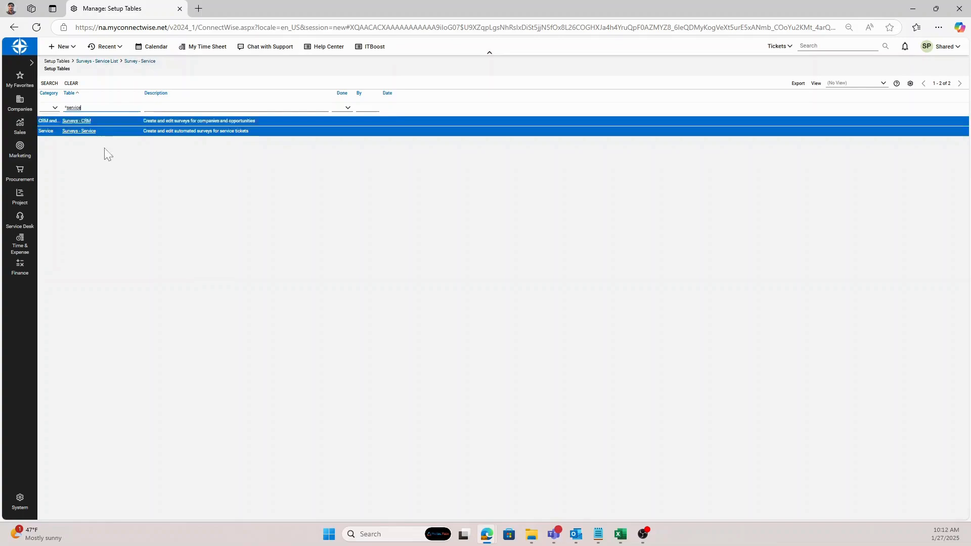
# Reopen the setup tables, search for "service" and open the service board list.
pyautogui.click(20, 503)
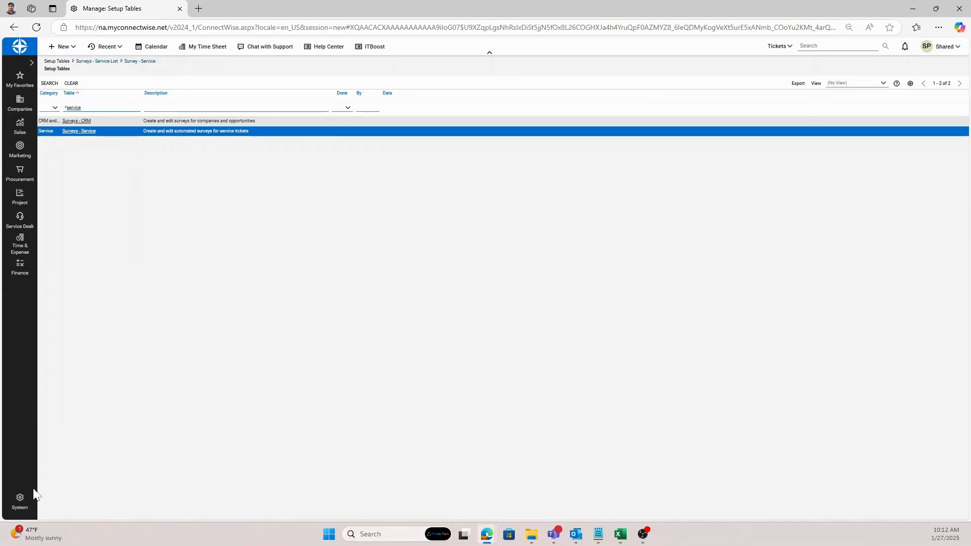
pyautogui.click(19, 503)
pyautogui.click(73, 68)
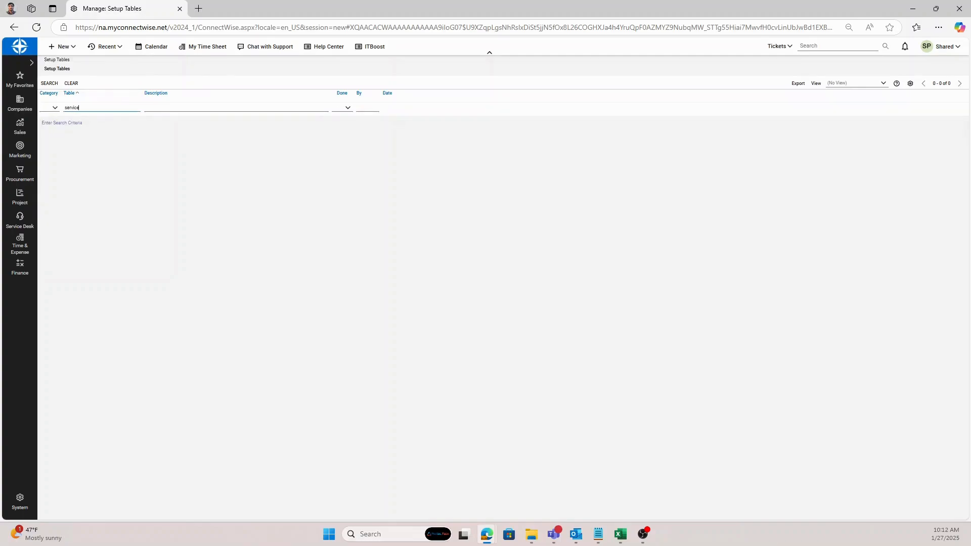
pyautogui.click(76, 121)
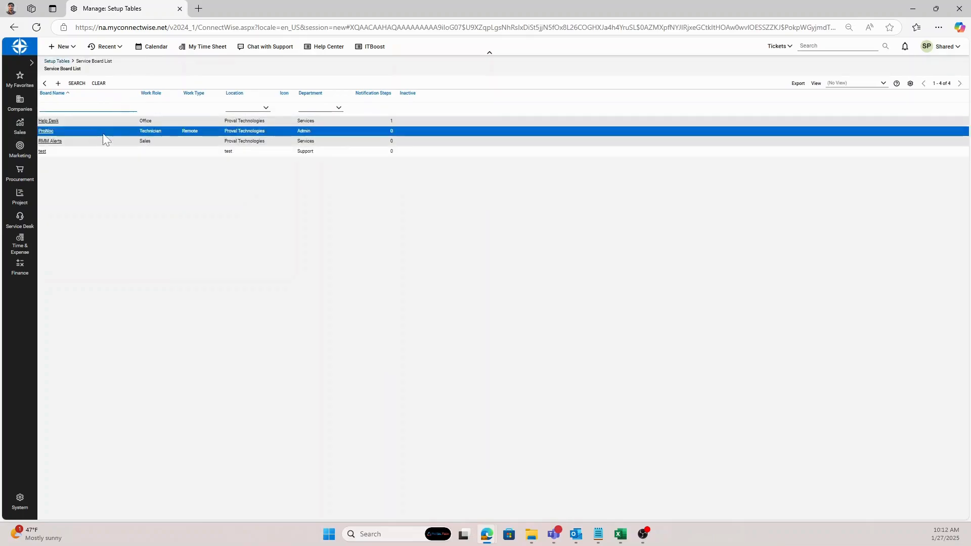
# Open the >Closed status of the Help Desk service board.
pyautogui.click(51, 122)
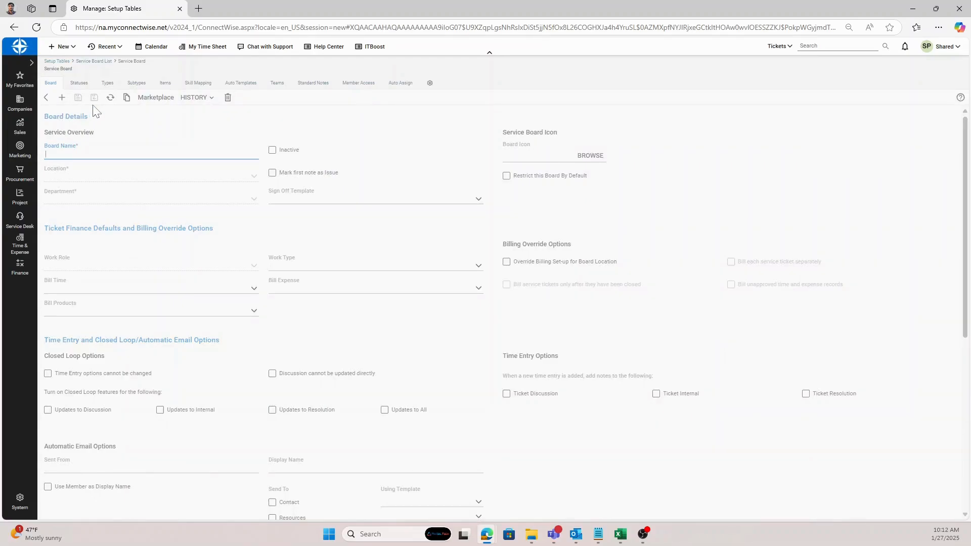
pyautogui.click(79, 83)
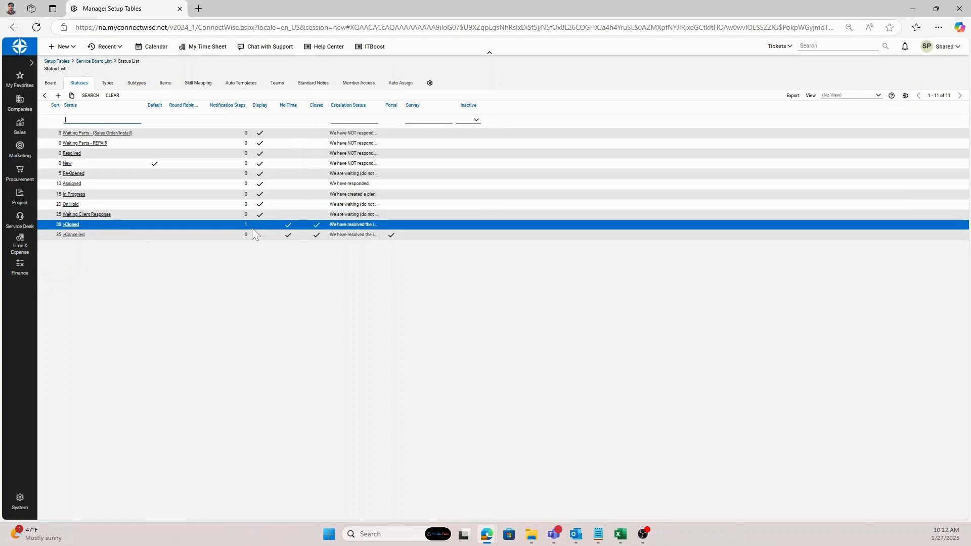
pyautogui.click(81, 225)
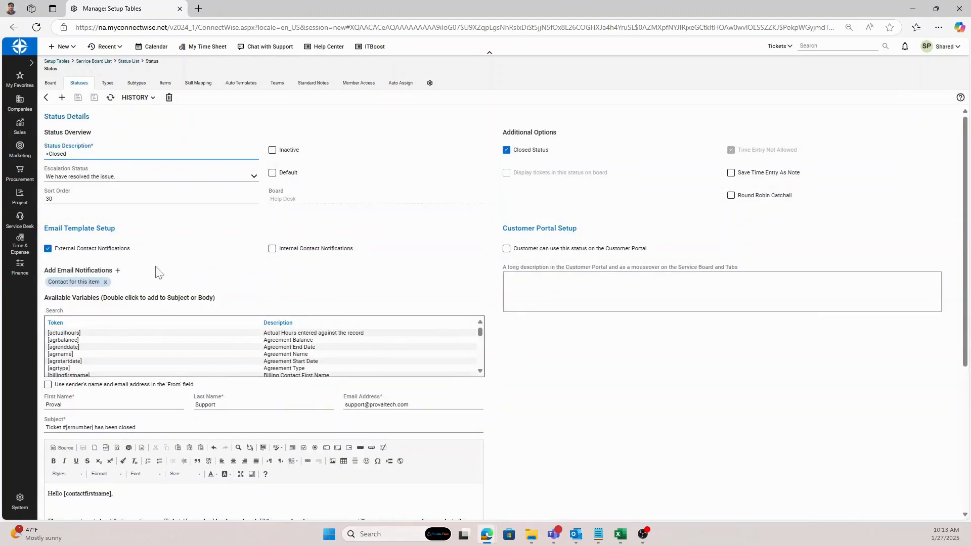
# Review the closed status's details and the wording of its notification email.
pyautogui.moveTo(965, 174); pyautogui.dragTo(965, 208)
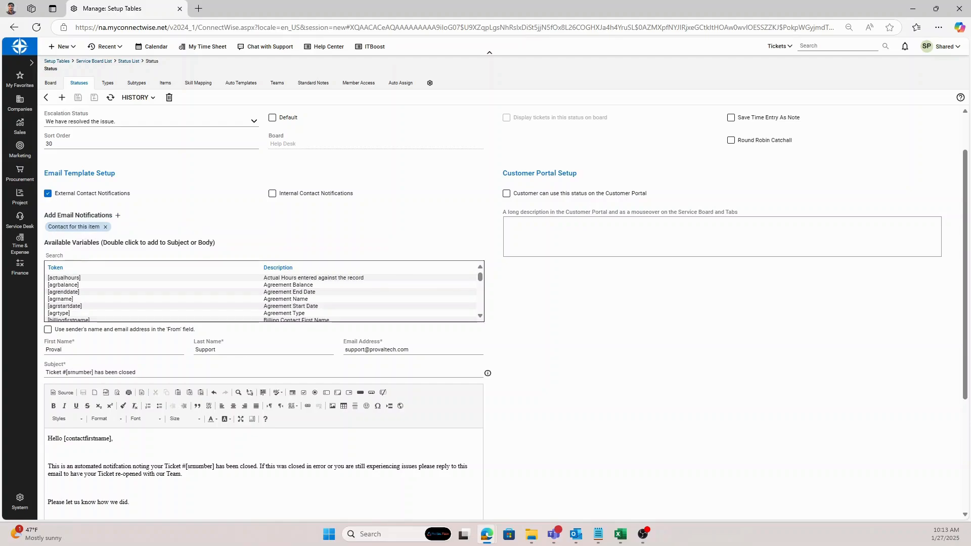
pyautogui.moveTo(966, 201); pyautogui.dragTo(965, 161)
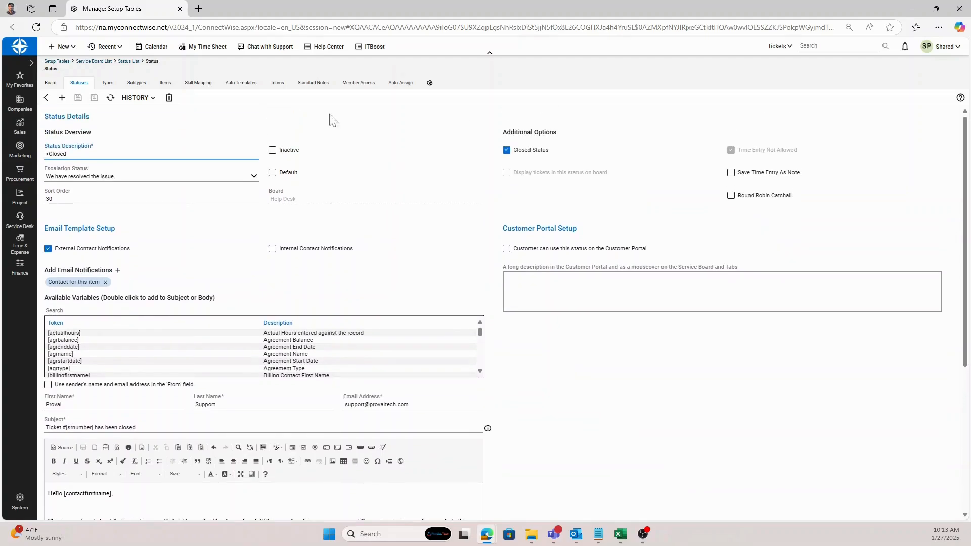
pyautogui.moveTo(70, 154); pyautogui.dragTo(30, 155)
pyautogui.moveTo(965, 234); pyautogui.dragTo(963, 335)
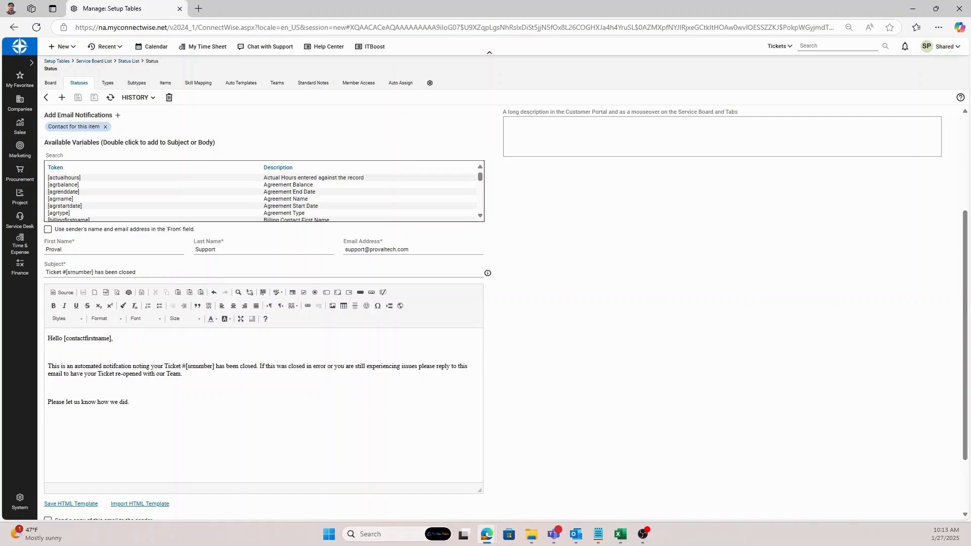
pyautogui.moveTo(182, 374); pyautogui.dragTo(47, 343)
pyautogui.click(49, 388)
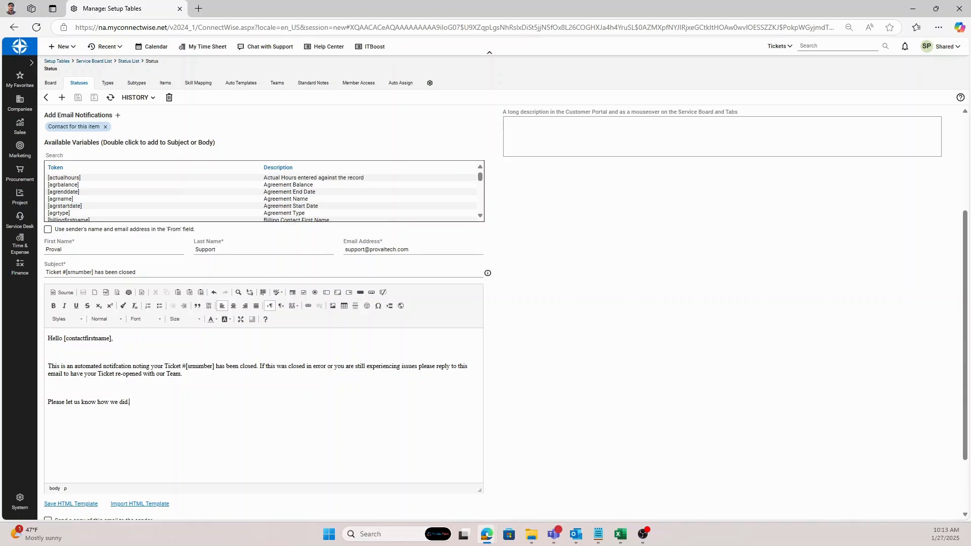
pyautogui.hotkey('shift', 'Home')
# Insert the [surveylink] variable on a new line below "Please let us know how we did." in the email body.
pyautogui.click(130, 403)
pyautogui.moveTo(481, 181); pyautogui.dragTo(488, 206)
pyautogui.click(130, 402)
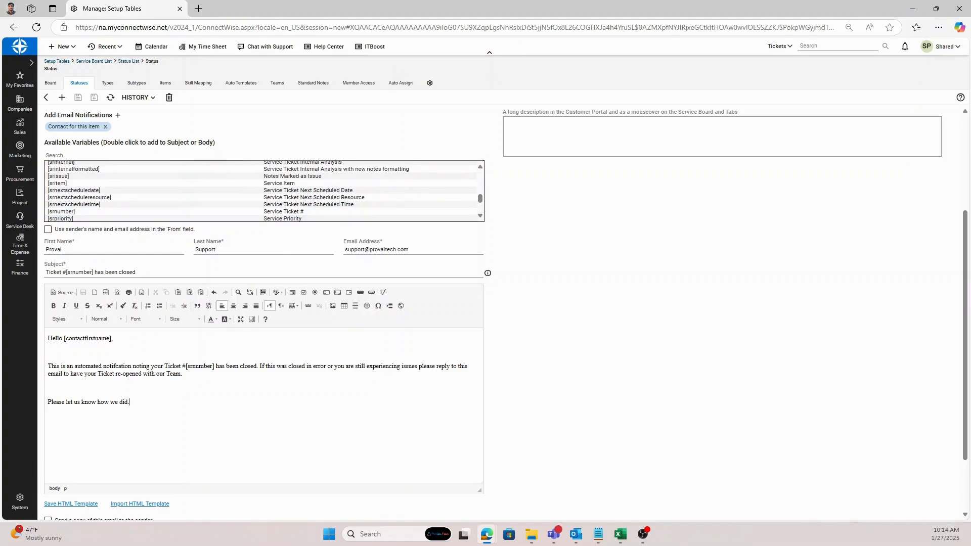
pyautogui.press('Return')
pyautogui.press('Return')
pyautogui.press('BackSpace')
pyautogui.click(481, 216)
pyautogui.click(480, 216)
pyautogui.click(480, 216)
pyautogui.click(481, 216)
pyautogui.click(480, 217)
pyautogui.click(480, 216)
pyautogui.click(480, 216)
pyautogui.click(480, 217)
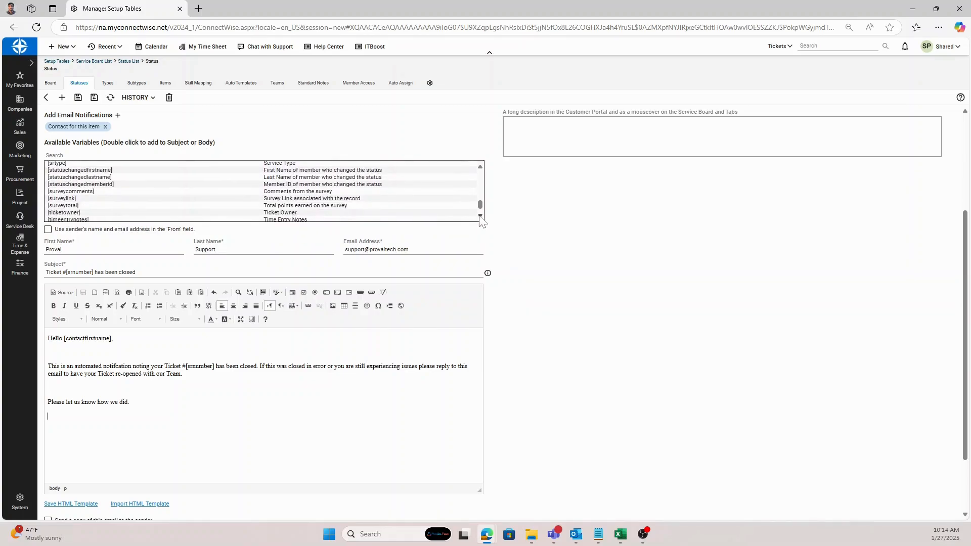
pyautogui.doubleClick(187, 201)
pyautogui.moveTo(130, 402); pyautogui.dragTo(40, 408)
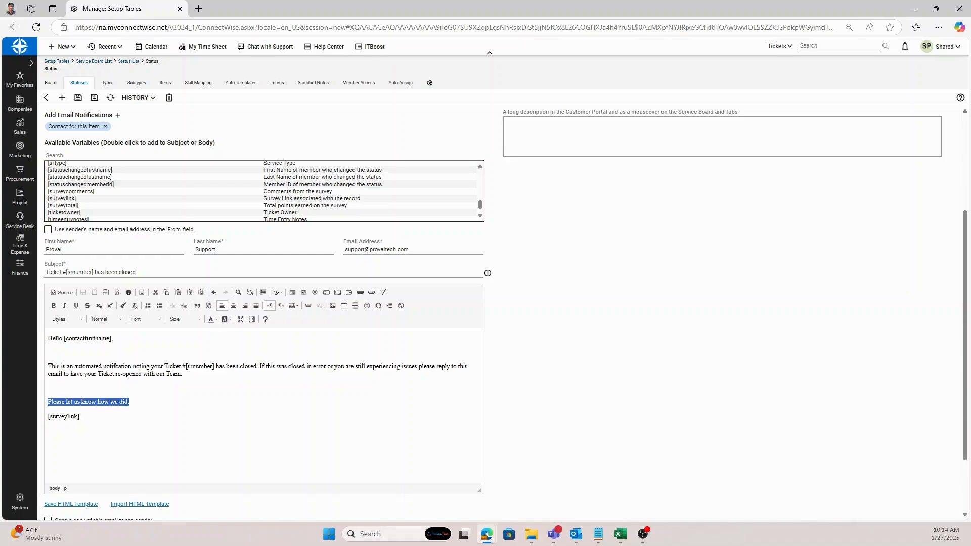
pyautogui.moveTo(81, 417); pyautogui.dragTo(56, 417)
pyautogui.click(82, 417)
# Set the status's customer survey to Service Ticket Completed Survey and save the status.
pyautogui.scroll(-3, 218, 407)
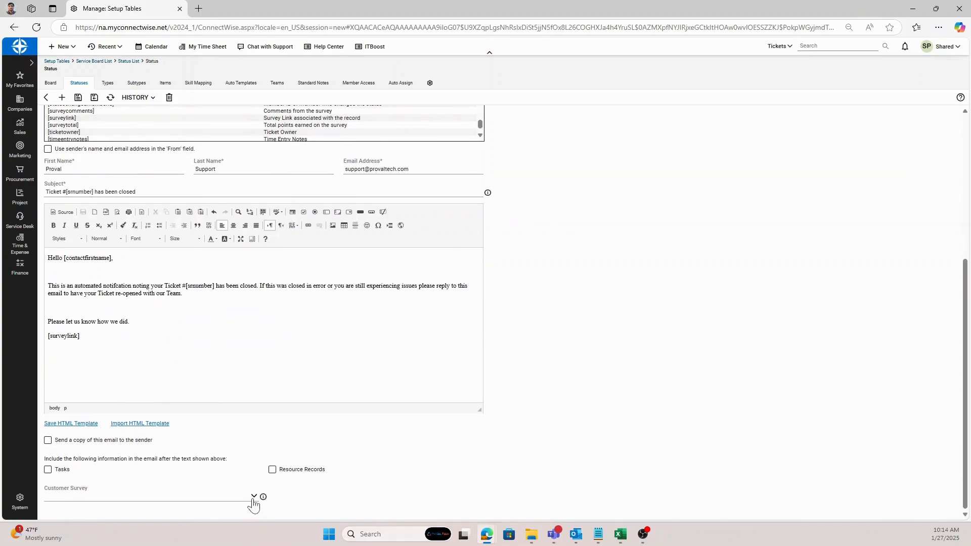
pyautogui.click(253, 498)
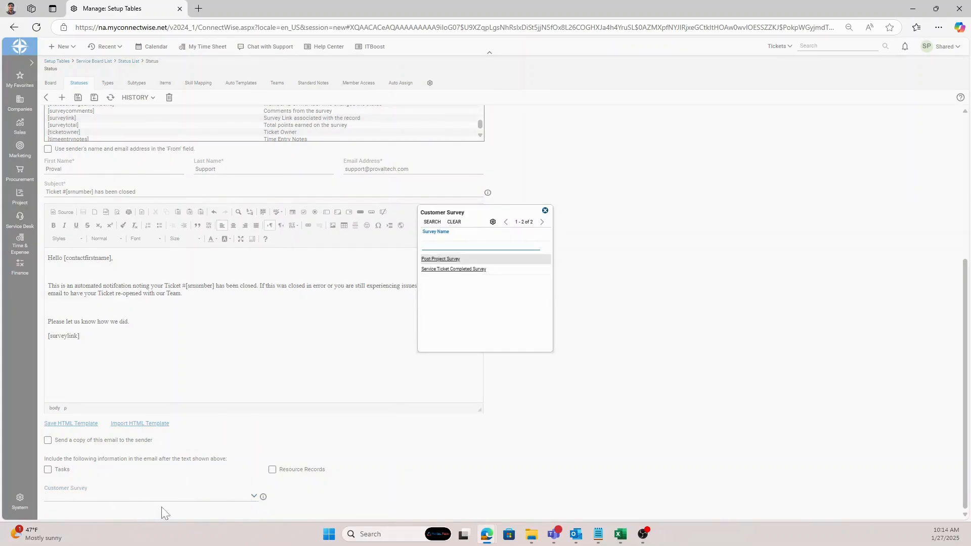
pyautogui.click(457, 277)
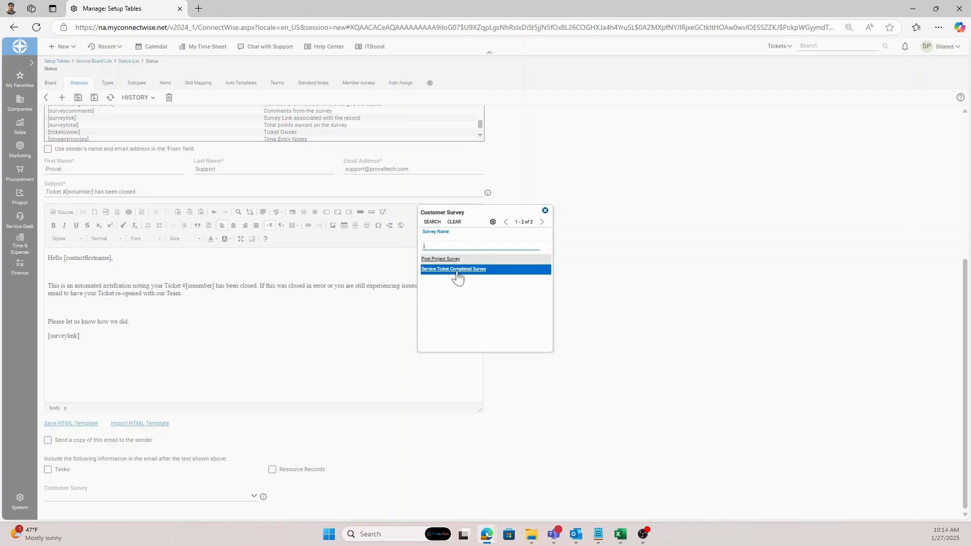
pyautogui.click(457, 276)
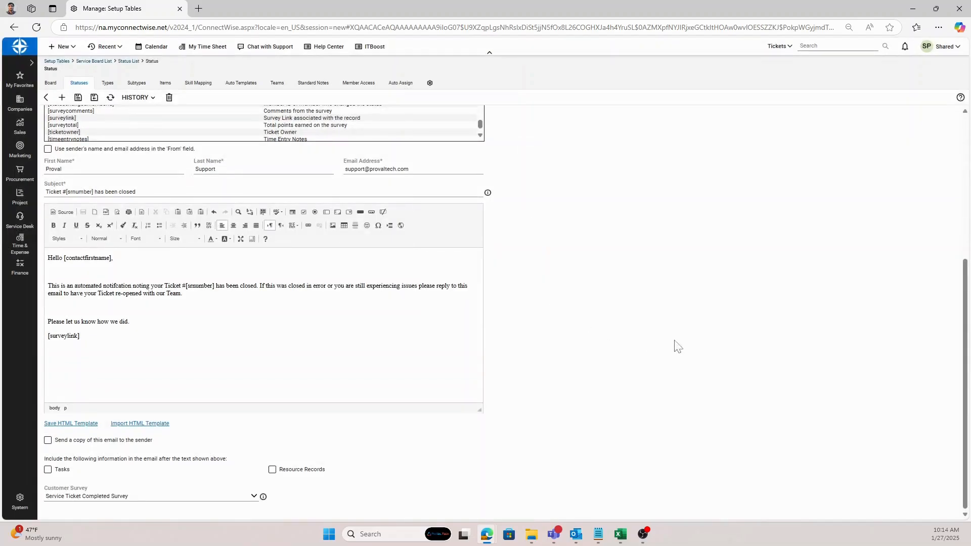
pyautogui.moveTo(965, 351); pyautogui.dragTo(938, 175)
pyautogui.click(79, 98)
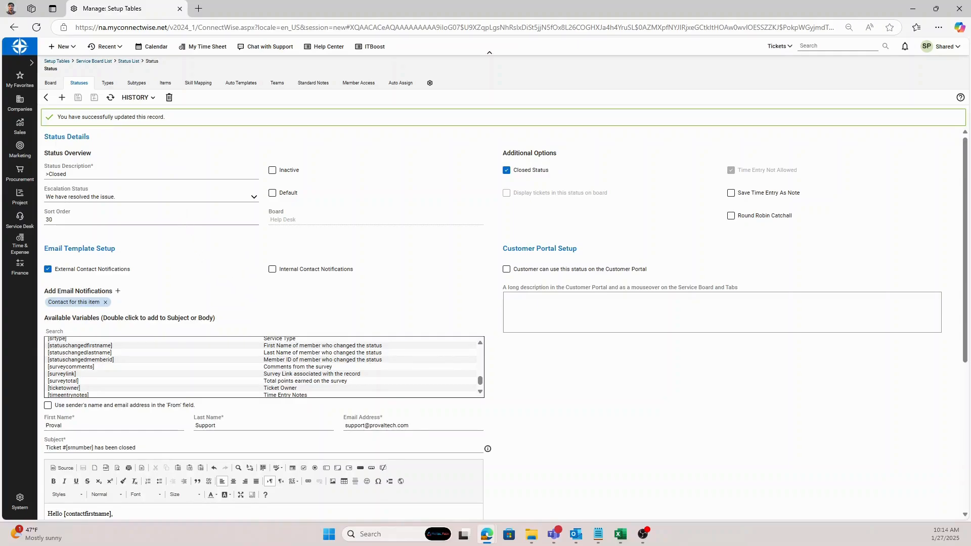
# Leave the closed status's setup, go to the Service Ticket Search of the service desk and list the service tickets.
pyautogui.click(51, 84)
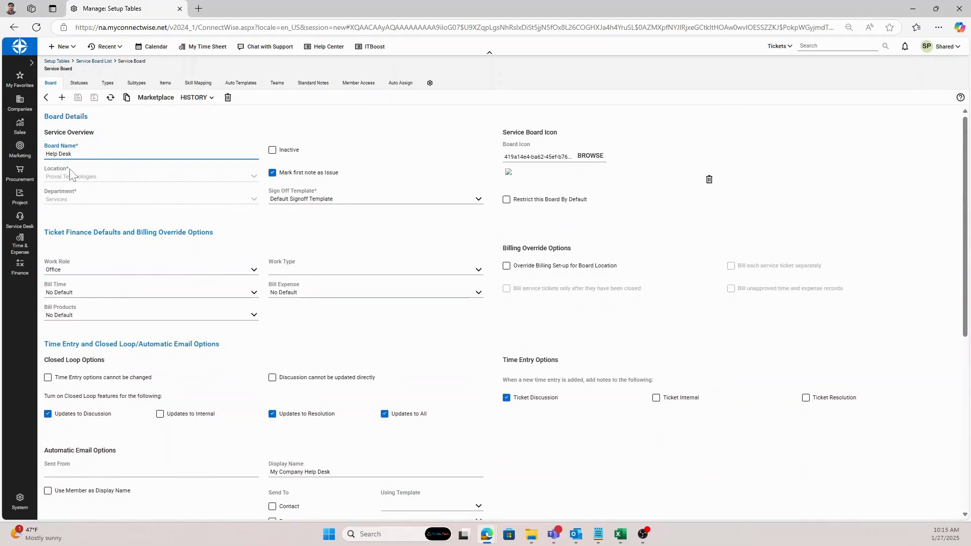
pyautogui.click(21, 268)
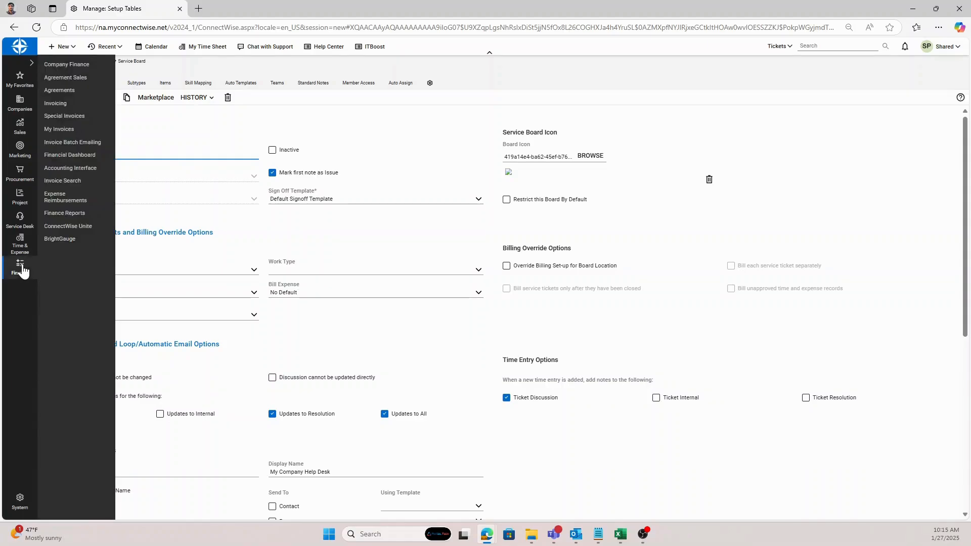
pyautogui.click(19, 225)
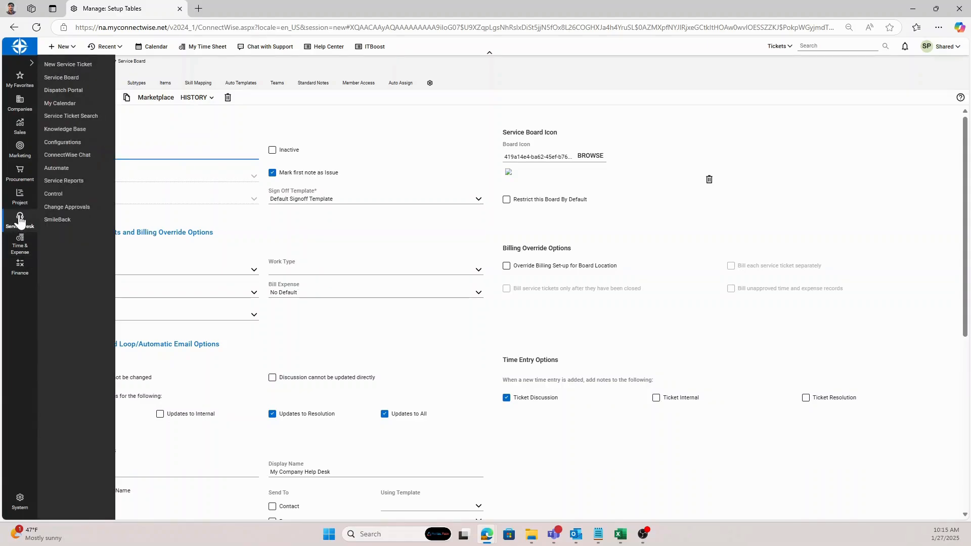
pyautogui.click(27, 227)
pyautogui.click(27, 228)
pyautogui.click(26, 226)
pyautogui.click(24, 226)
pyautogui.click(71, 116)
pyautogui.click(109, 84)
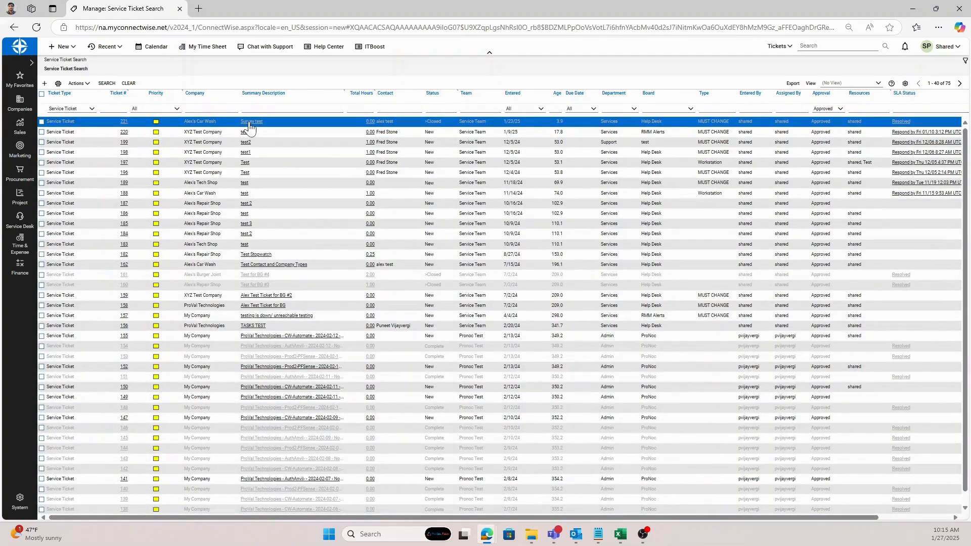
# Open the "Survey test" service ticket, dismiss its company status note and display the ticket's surveys.
pyautogui.click(249, 121)
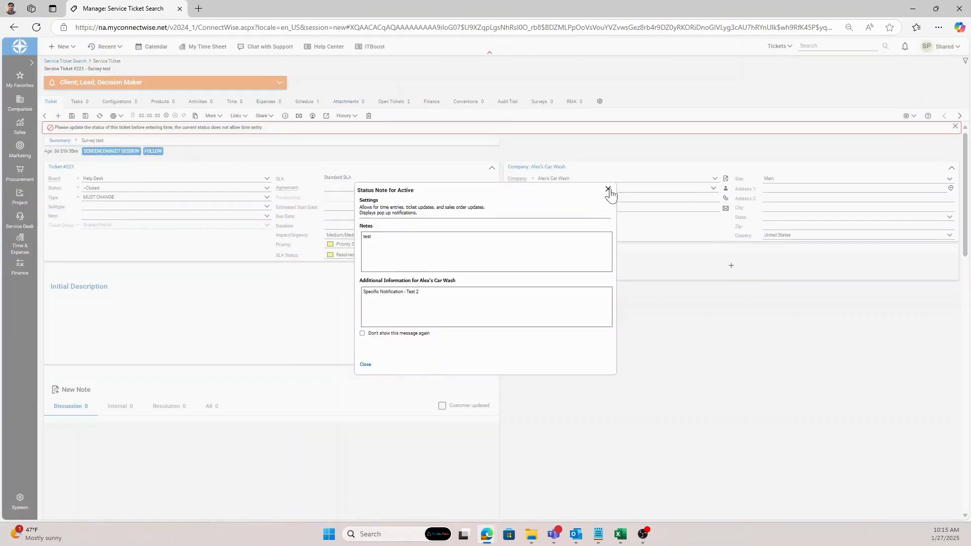
pyautogui.click(608, 189)
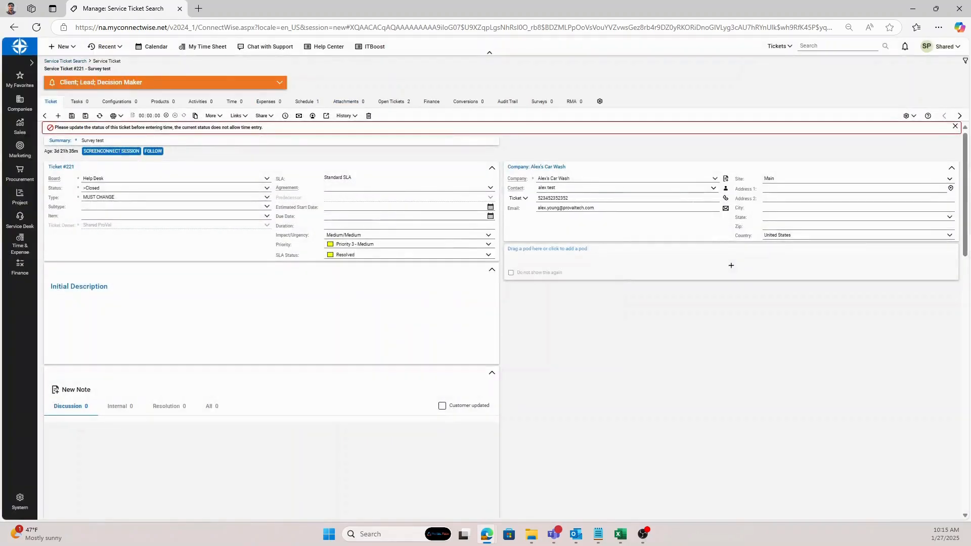
pyautogui.click(538, 101)
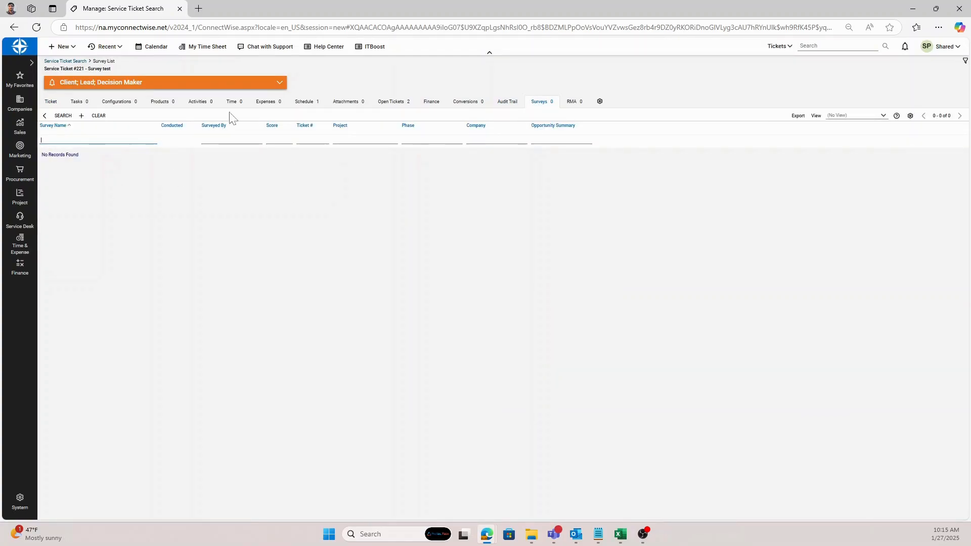